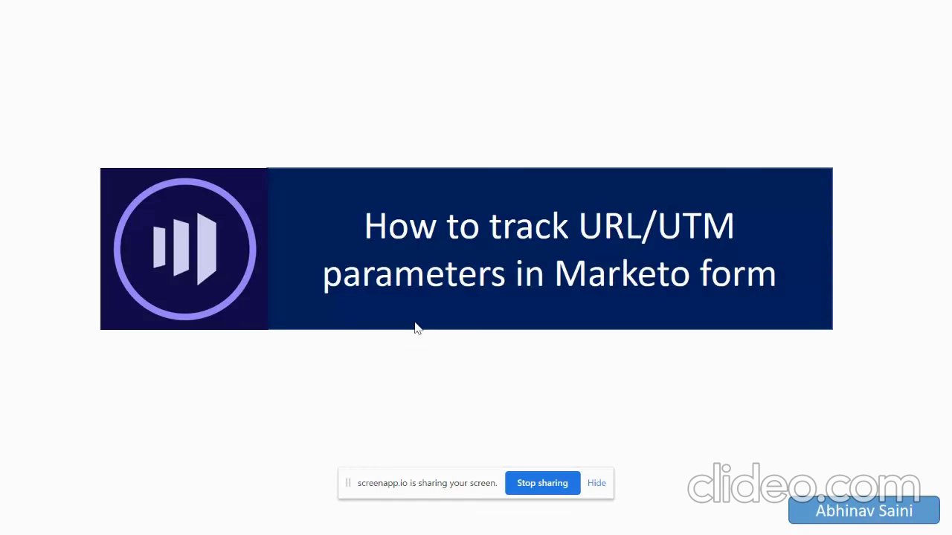
Step: Advance the slideshow to the 'Tracking URL parameters' slide
click(416, 329)
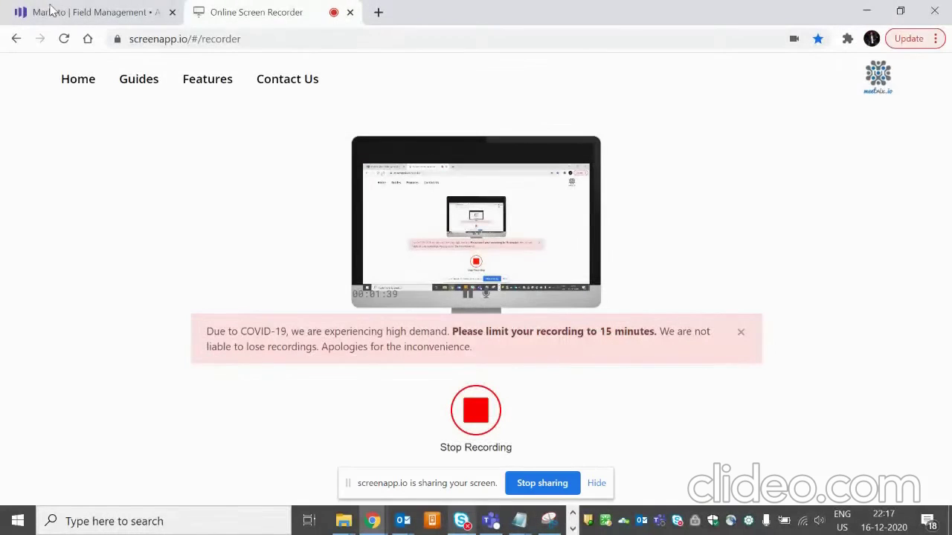
Step: Start a new custom field in Marketo Field Management with object Person and type String
click(82, 12)
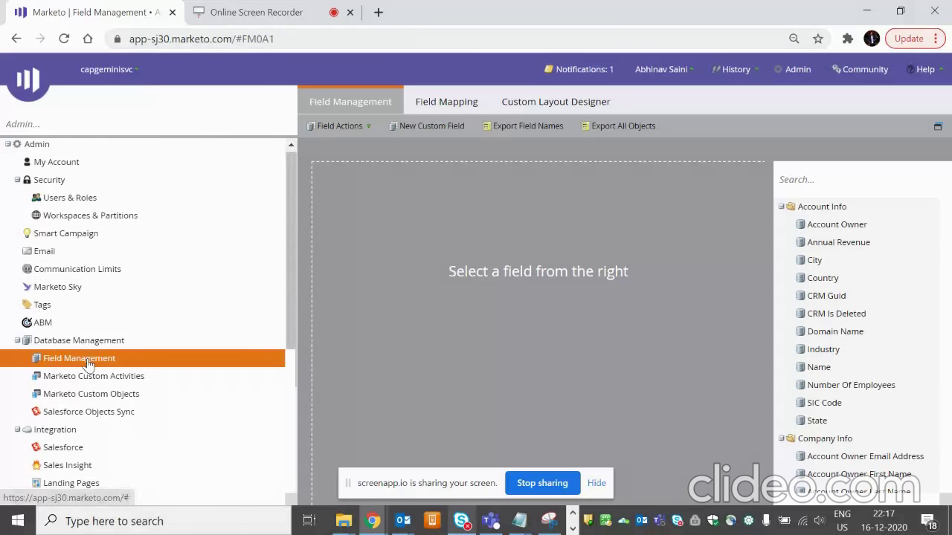
click(430, 131)
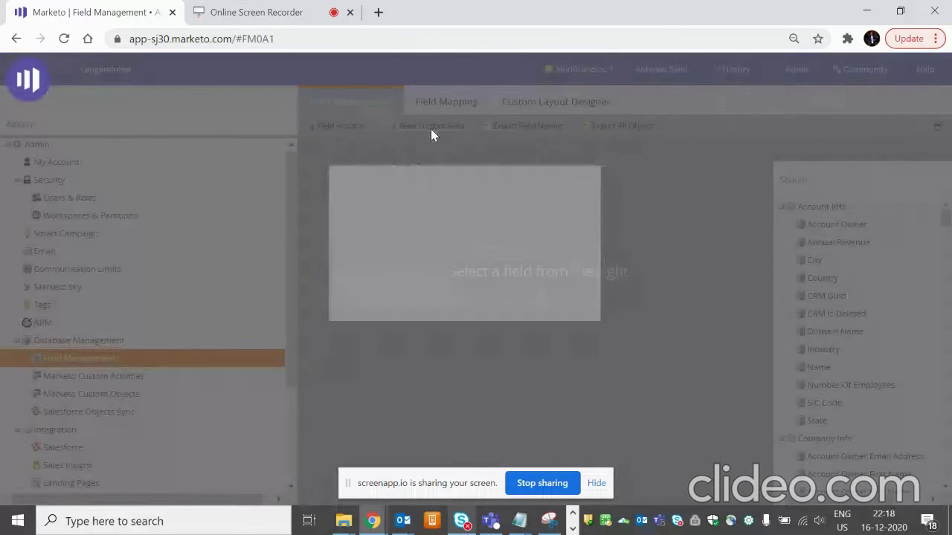
click(457, 242)
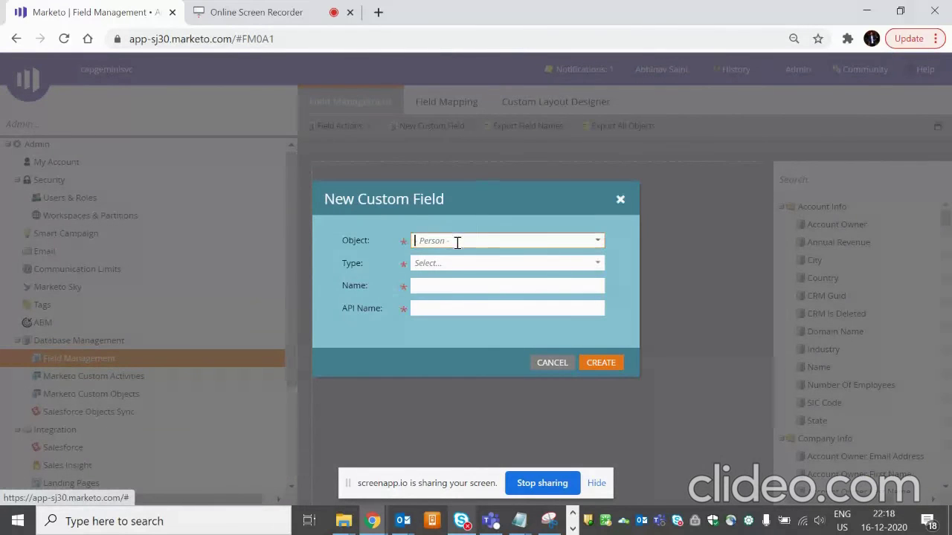
click(597, 243)
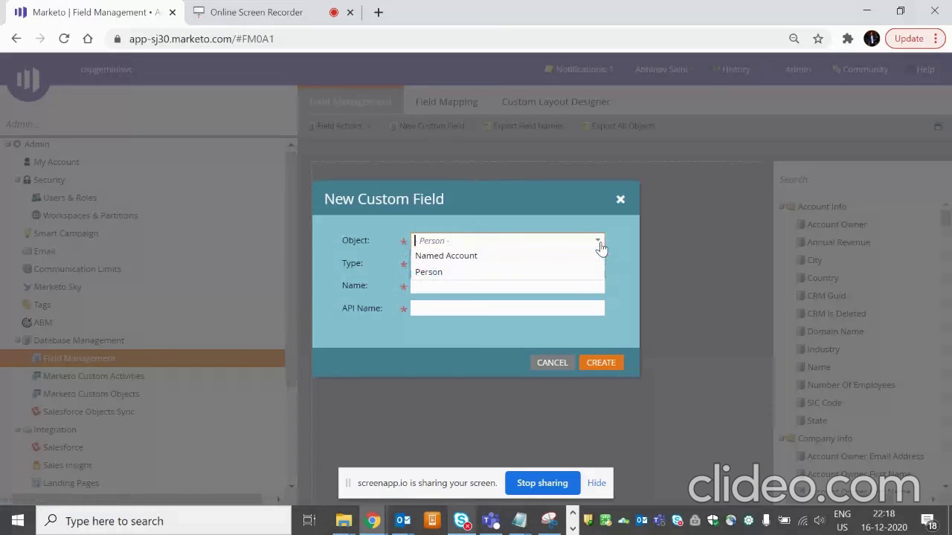
click(484, 273)
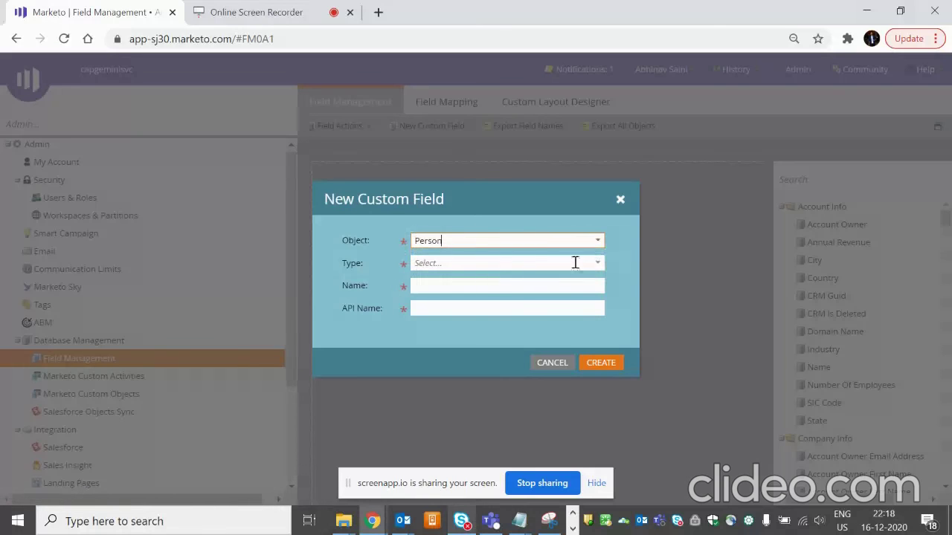
click(597, 265)
scroll(462, 393, down, 2)
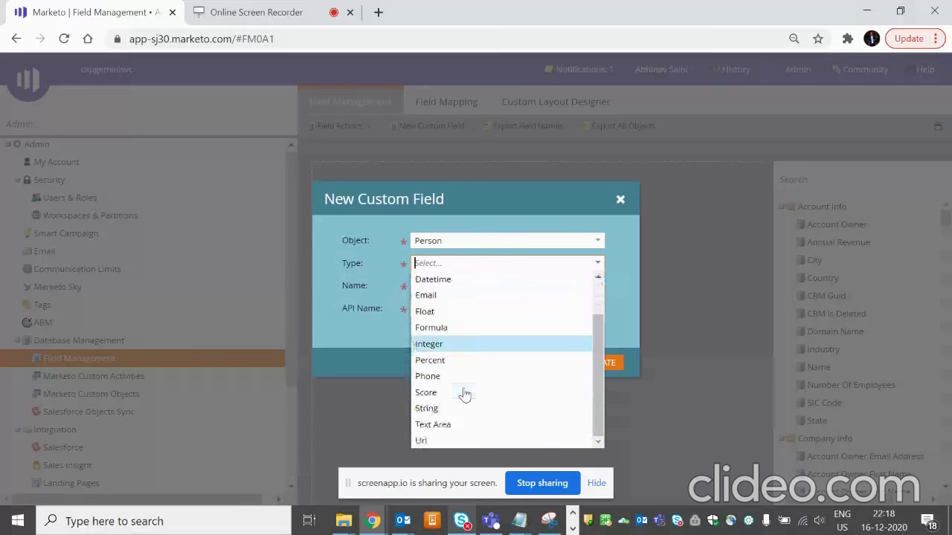
click(461, 410)
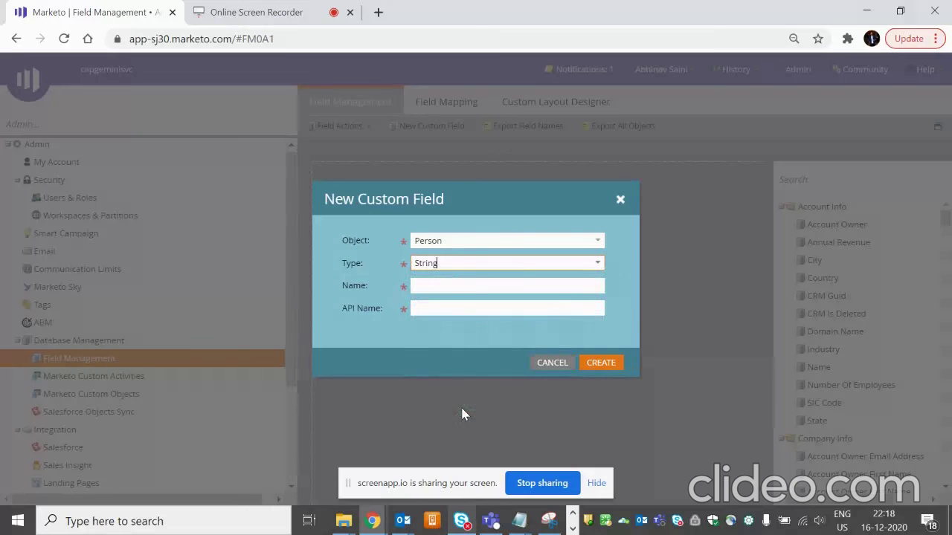
Step: Name the field utm_source, submit it, and dismiss the field-already-exists error
click(548, 291)
text(vtm)
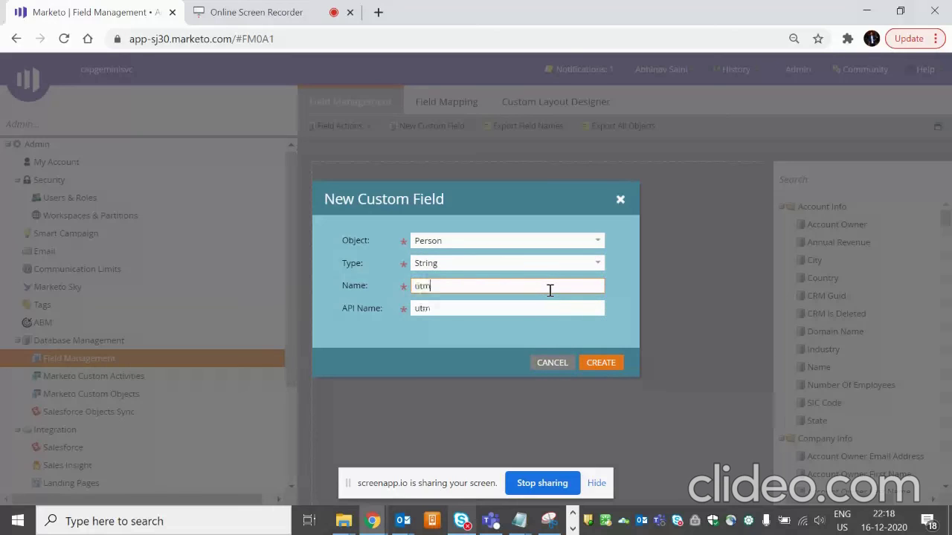
text(_source)
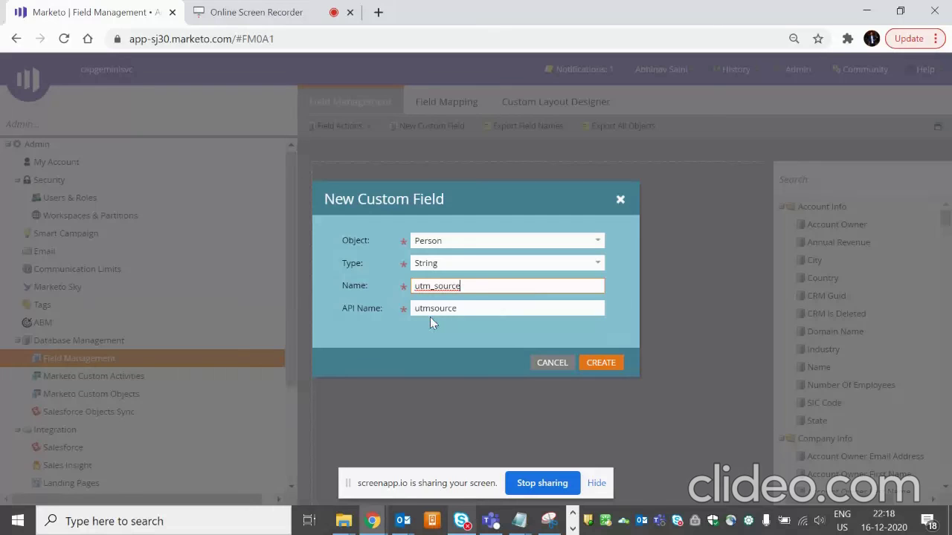
click(595, 365)
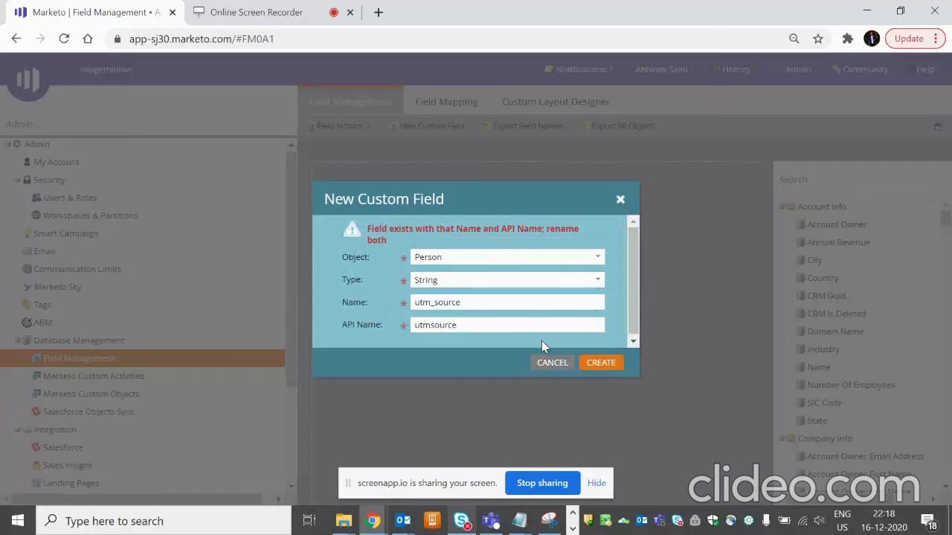
triple_click(393, 238)
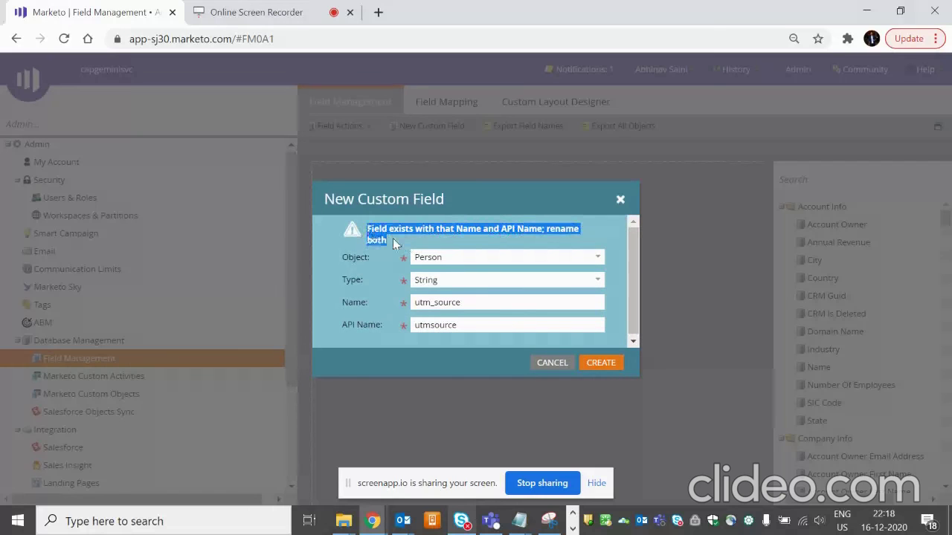
click(619, 200)
Step: Go to Design Studio and collapse the High Velocity, Landing Pages and Forms folders
click(27, 80)
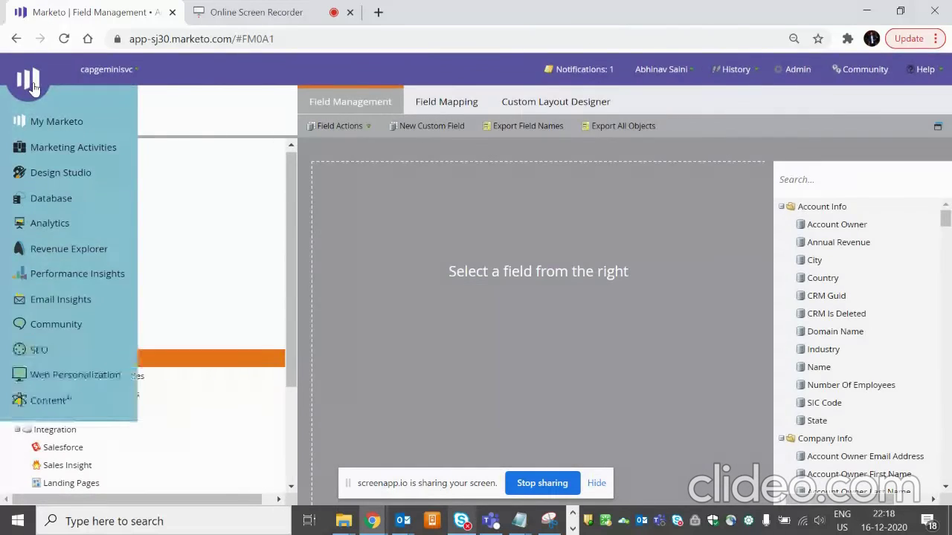
click(65, 174)
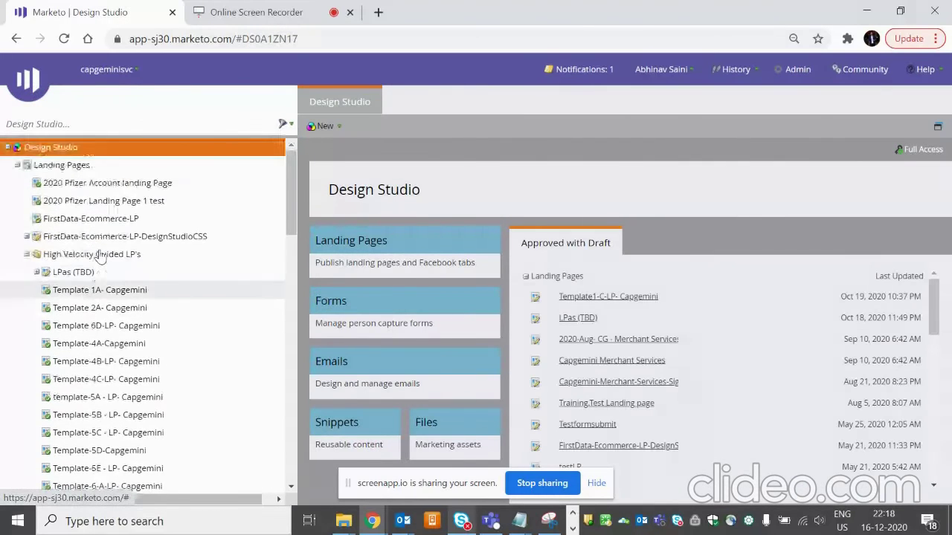
scroll(100, 255, down, 1)
click(27, 226)
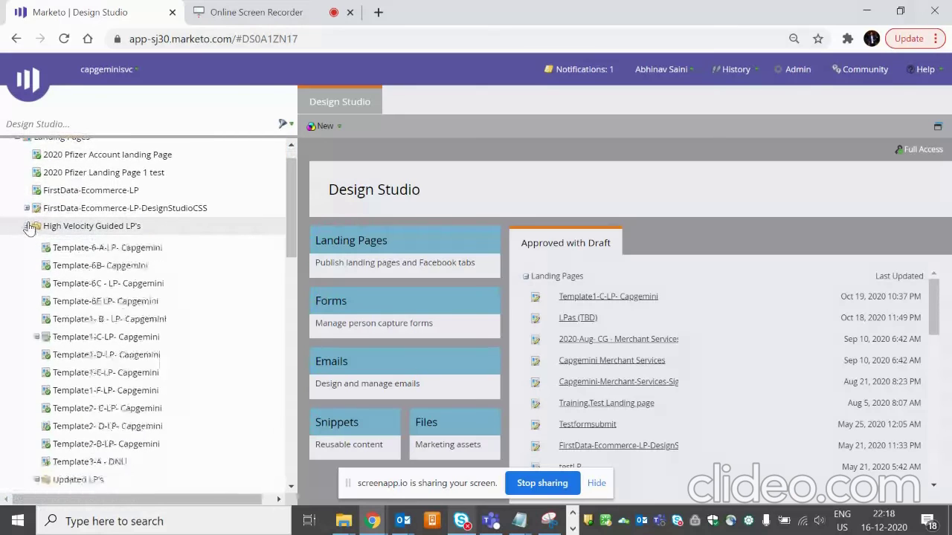
scroll(29, 228, up, 1)
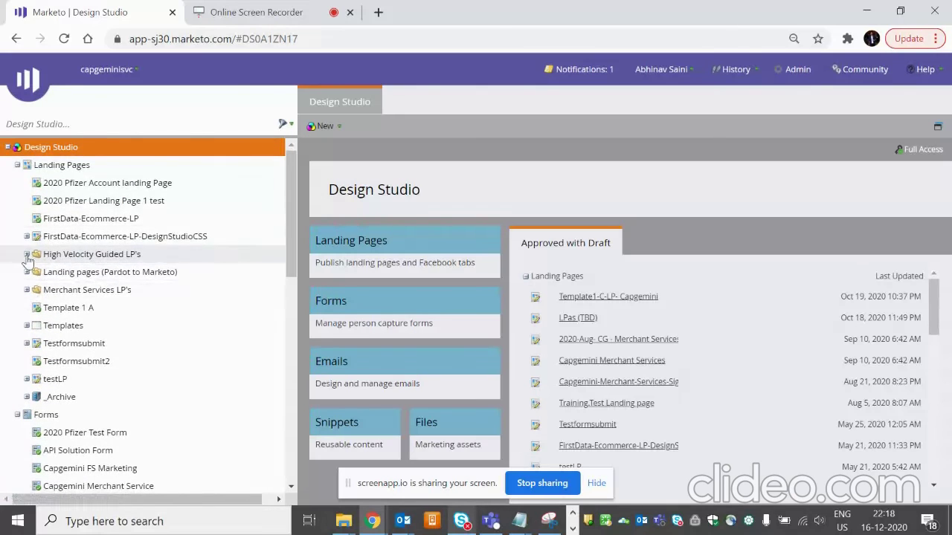
click(17, 165)
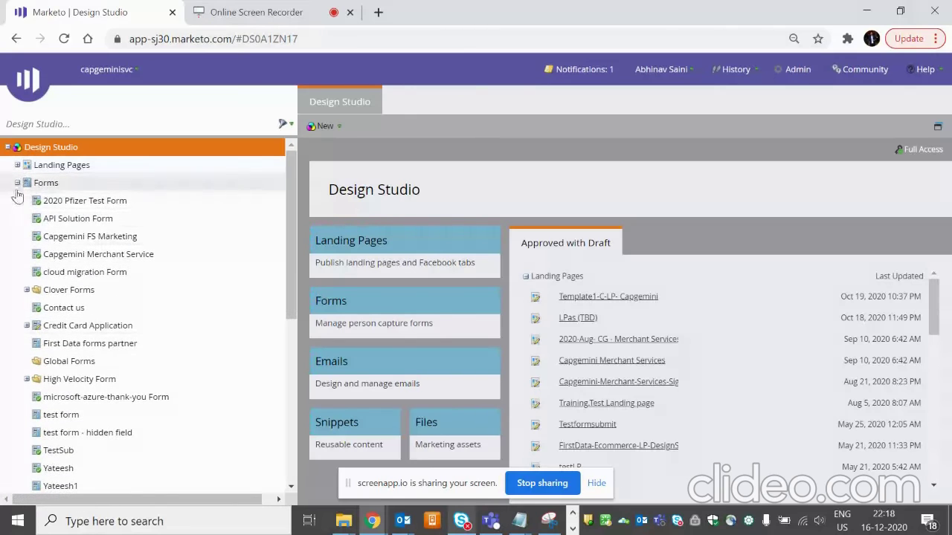
click(17, 183)
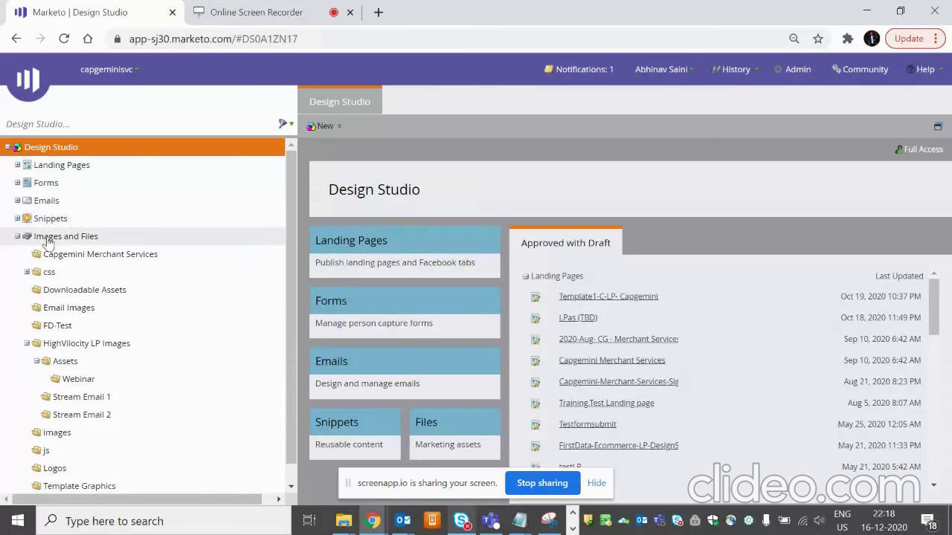
Step: Expand the Forms folder and open 'test form' at its field list
scroll(44, 255, down, 1)
scroll(42, 248, up, 1)
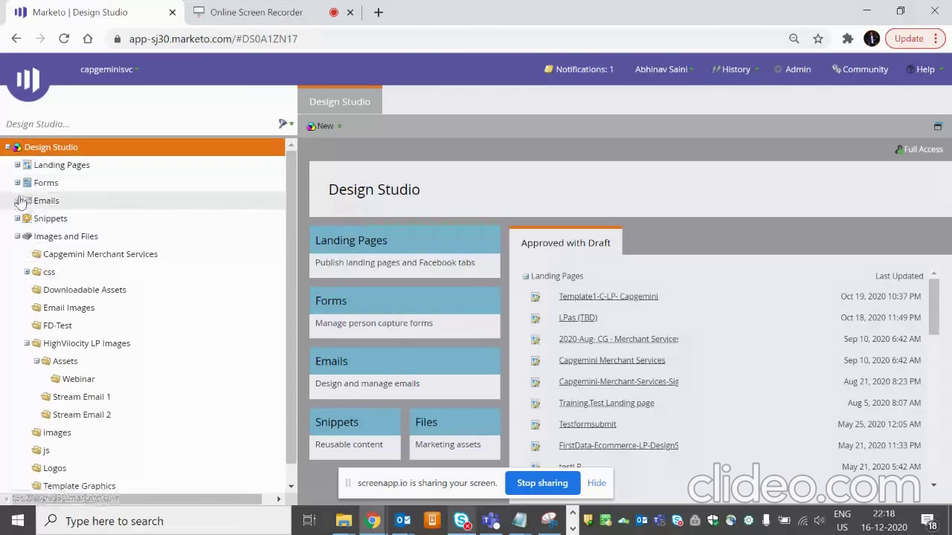
click(17, 183)
scroll(33, 287, down, 1)
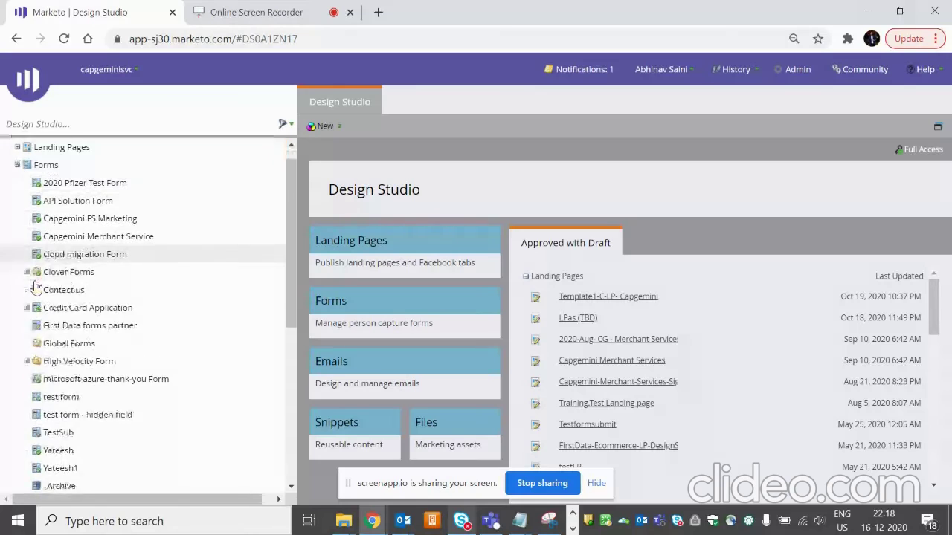
scroll(34, 286, down, 4)
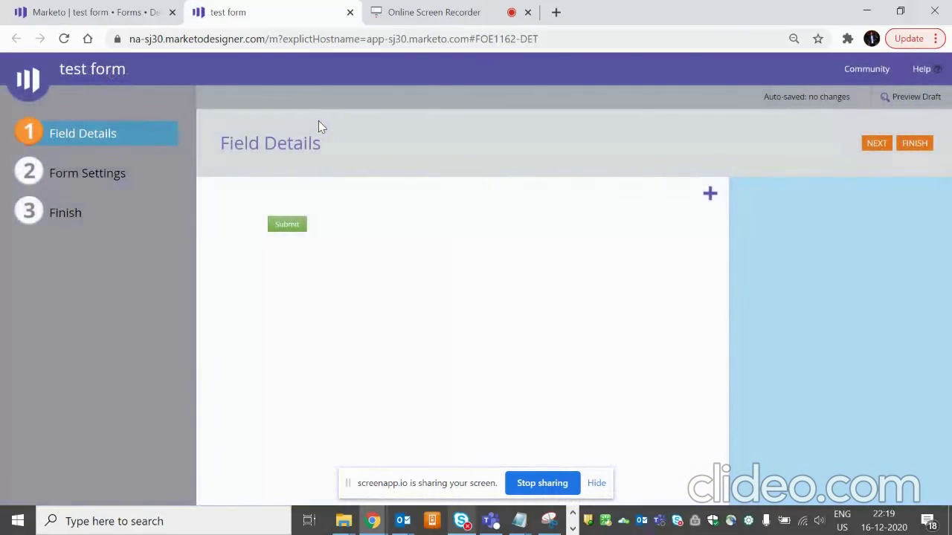
click(373, 213)
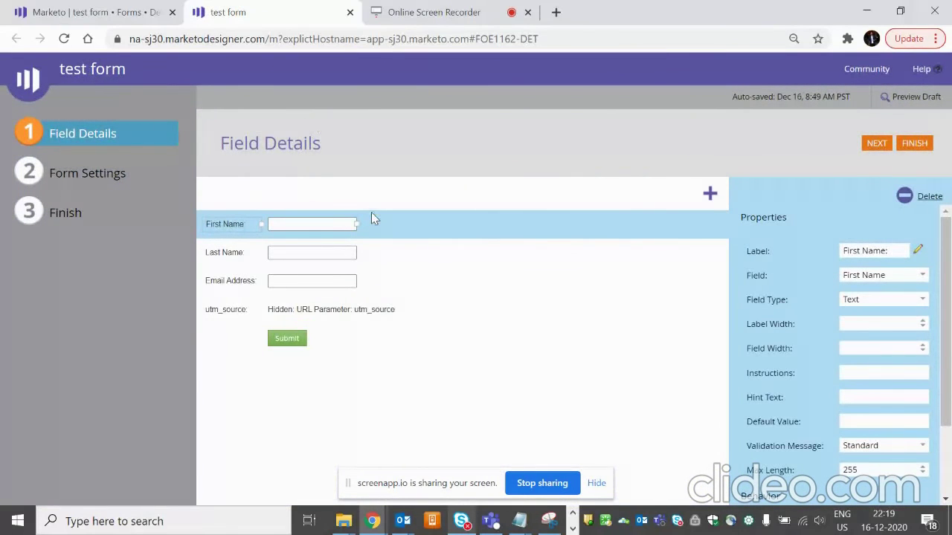
Step: Delete the existing utm_source field and add utm_source back to the form
click(349, 311)
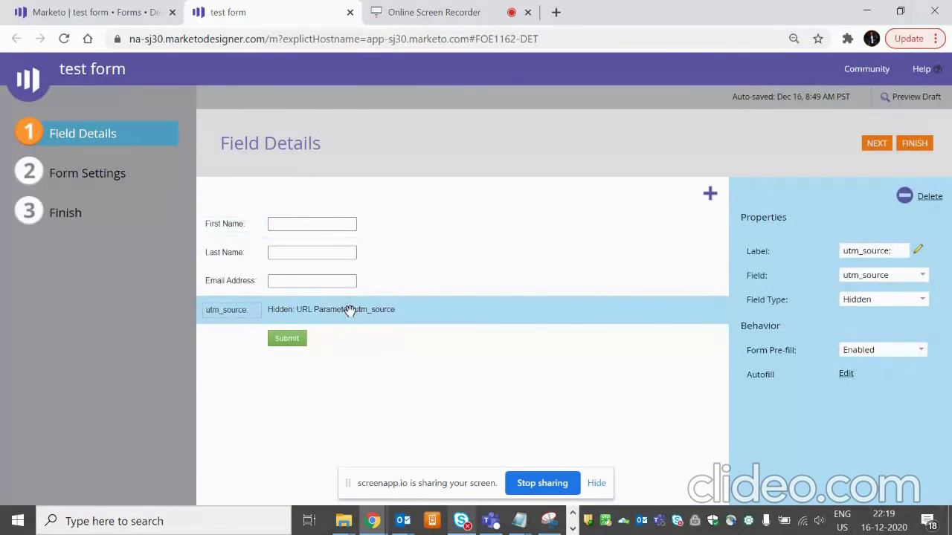
click(935, 200)
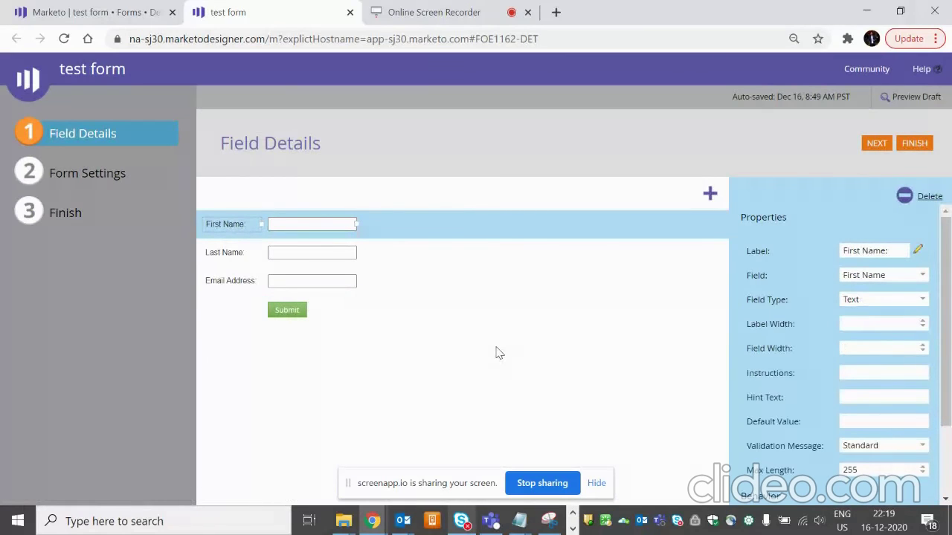
click(709, 194)
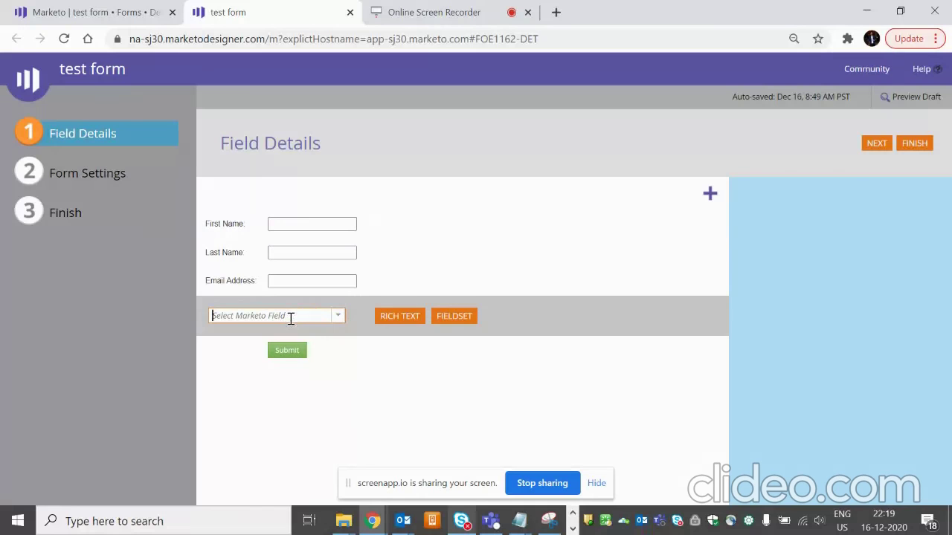
text(utm_campaign)
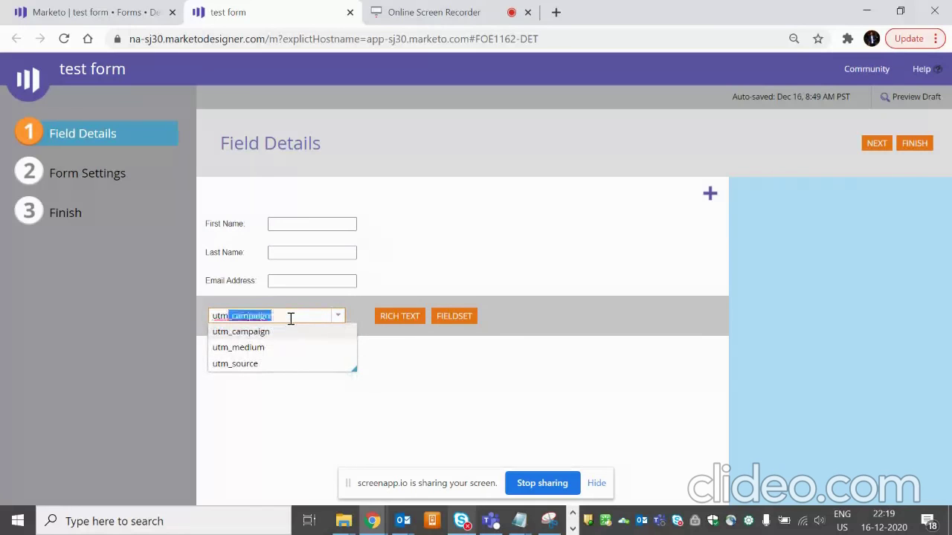
click(254, 363)
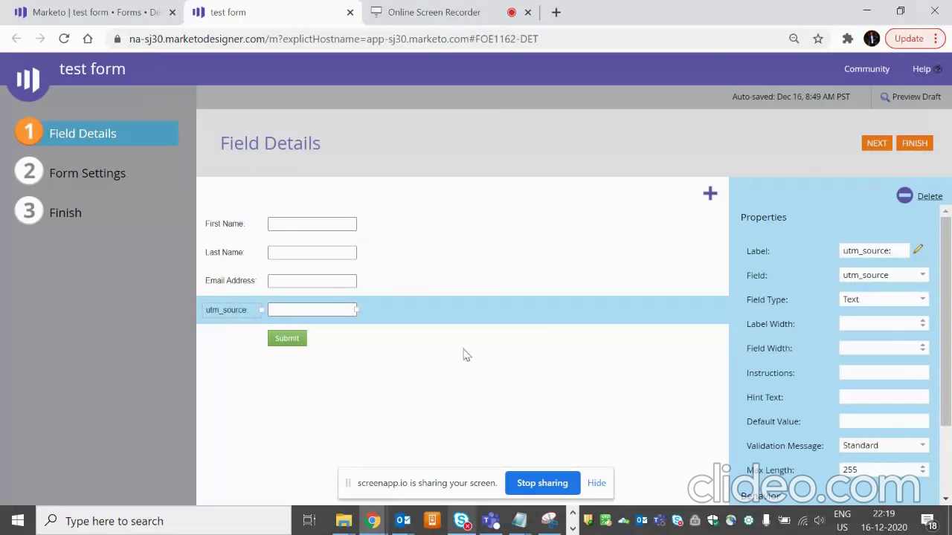
Step: Set utm_source's field type to Hidden and bring up its autofill settings
click(920, 300)
click(867, 381)
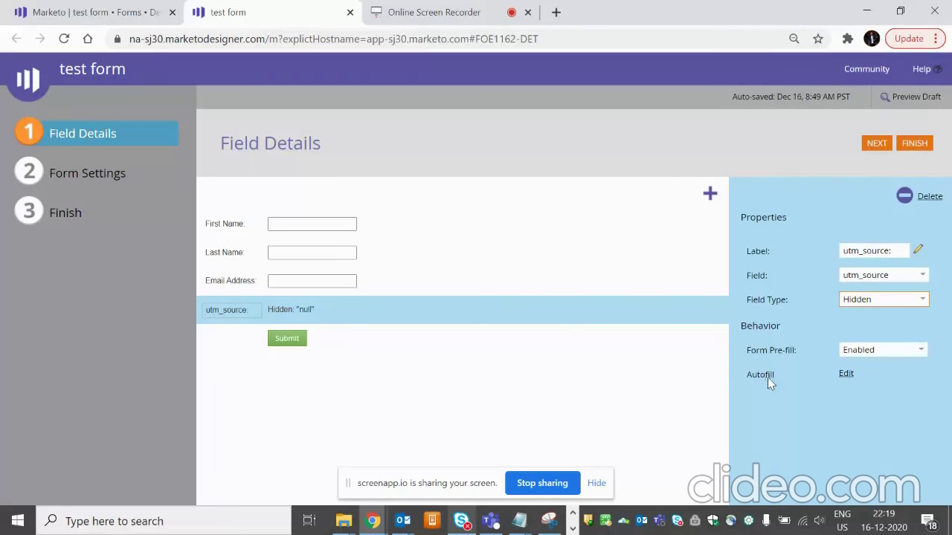
click(843, 373)
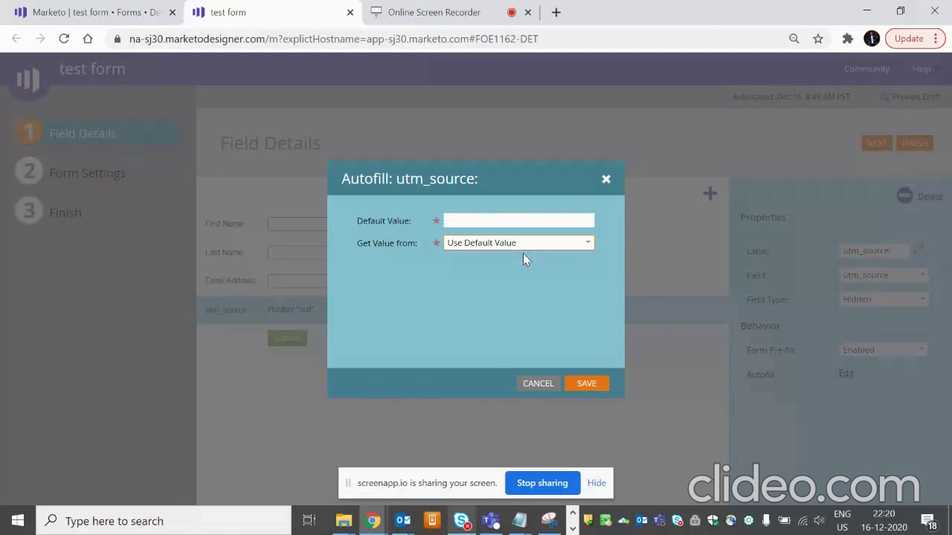
Step: Autofill utm_source from the URL parameter utm_source and save, then add another field
click(588, 246)
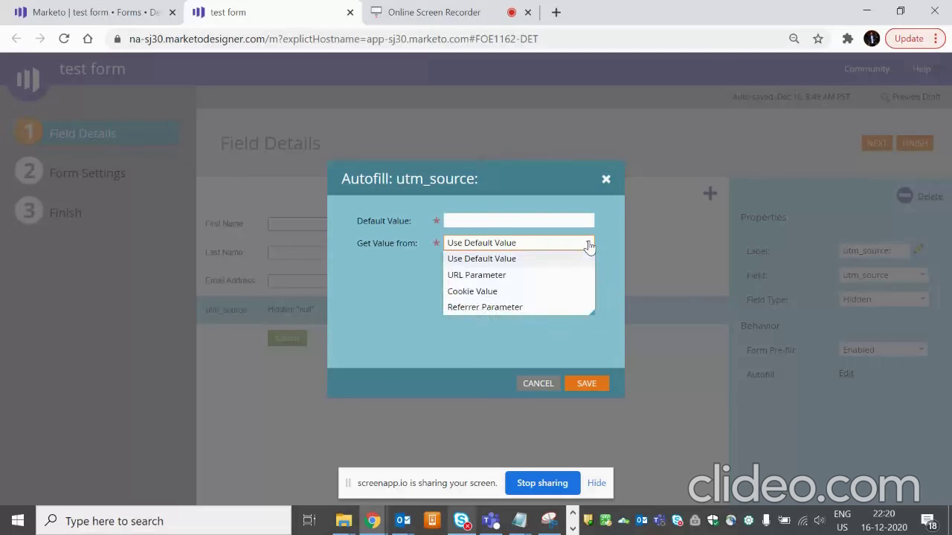
click(516, 280)
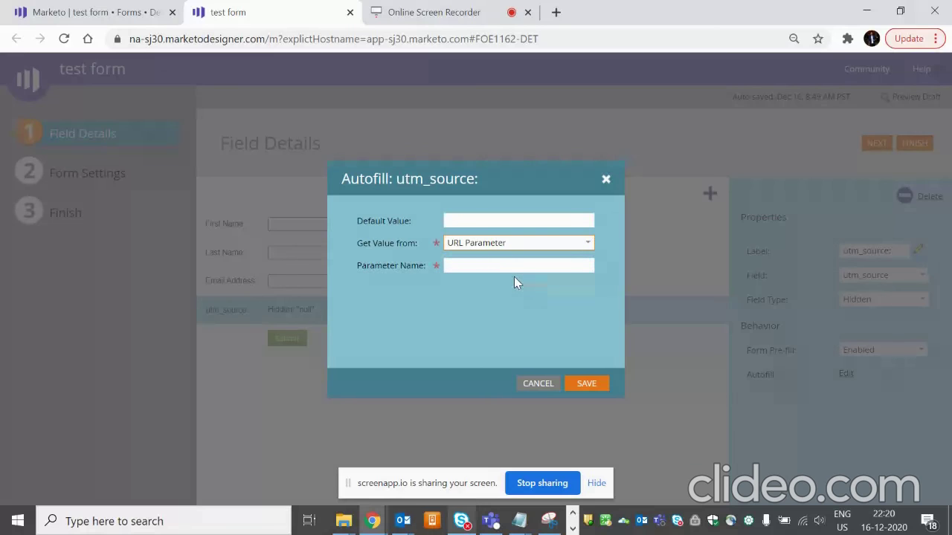
click(475, 266)
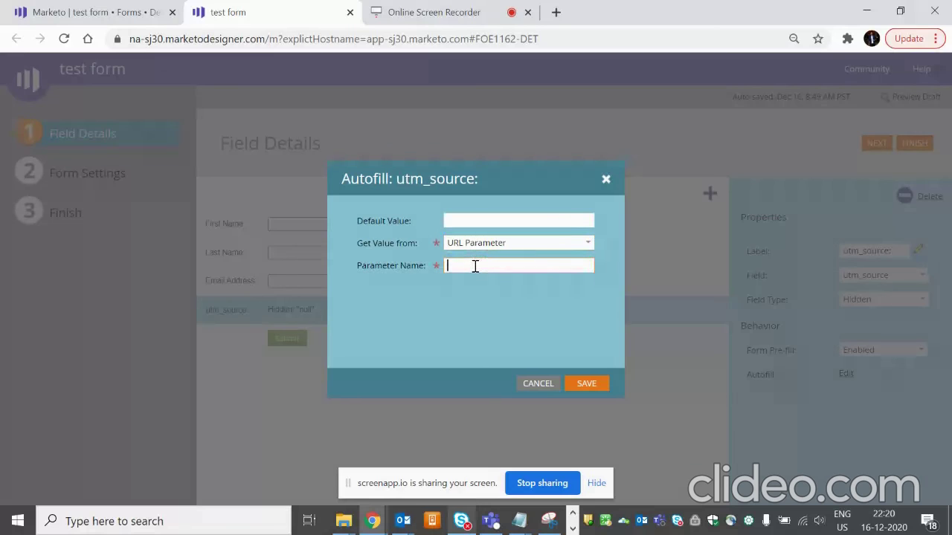
text(ut)
text(m)
text(_so)
text(urce)
click(592, 385)
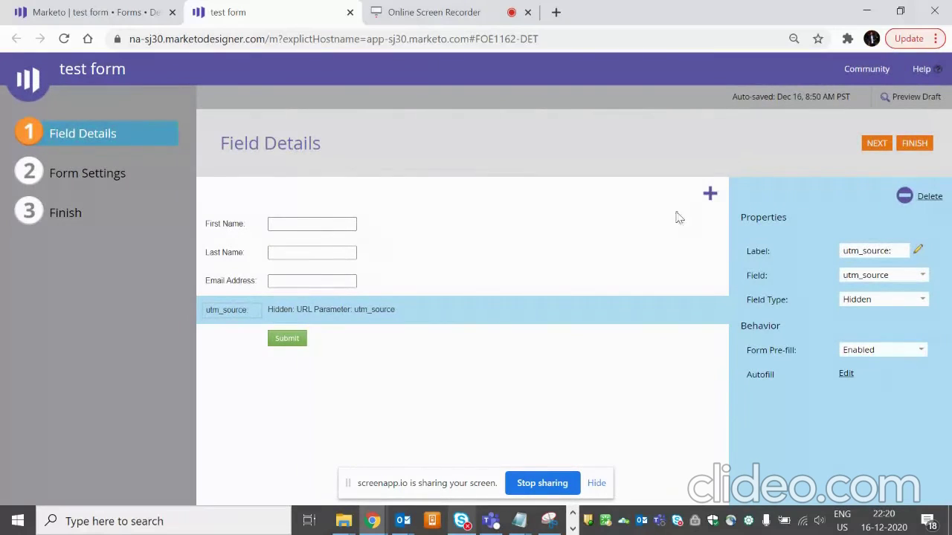
click(708, 194)
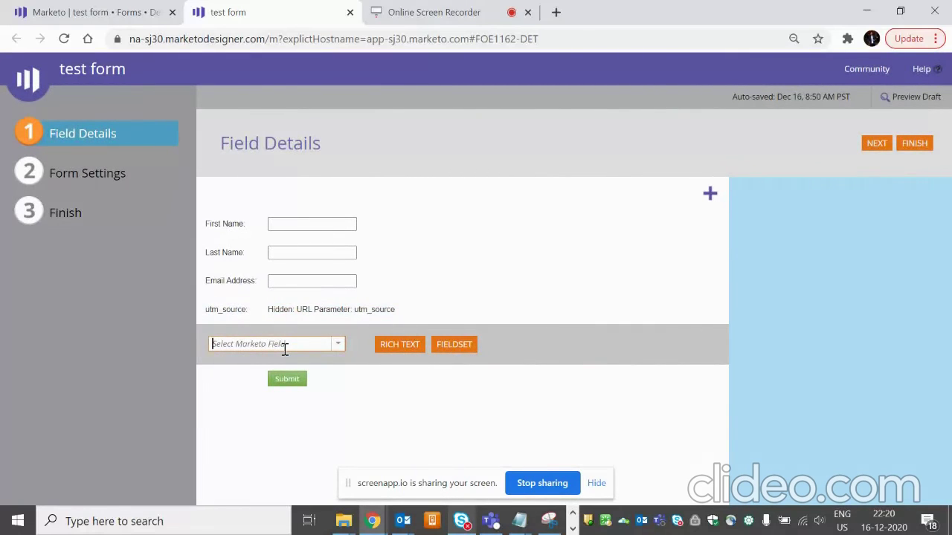
Step: Add utm_medium to the form as a Hidden field
text(utm_campaign)
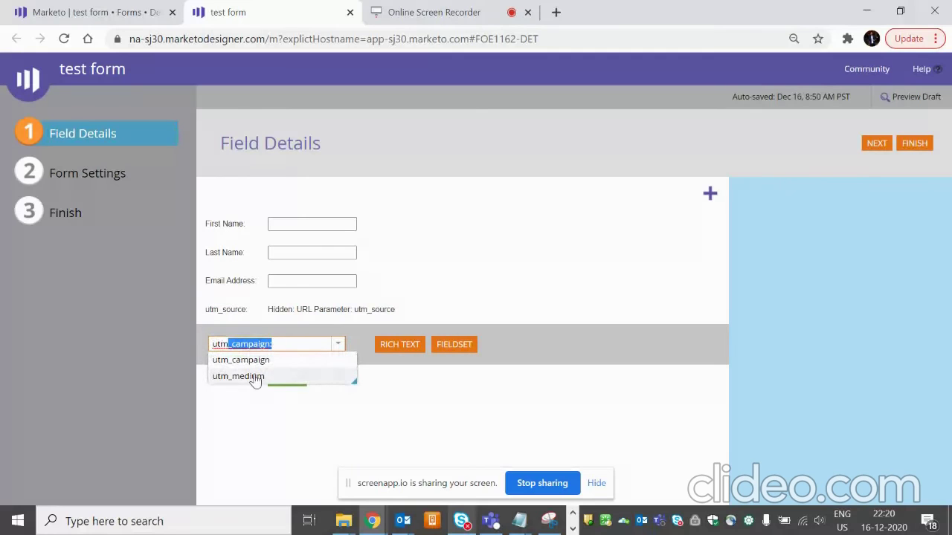
click(251, 376)
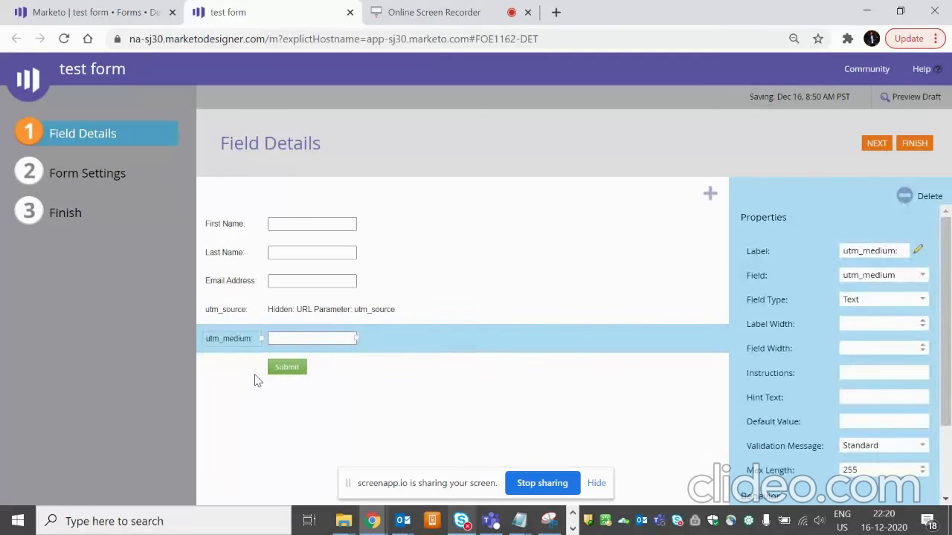
click(903, 299)
click(863, 380)
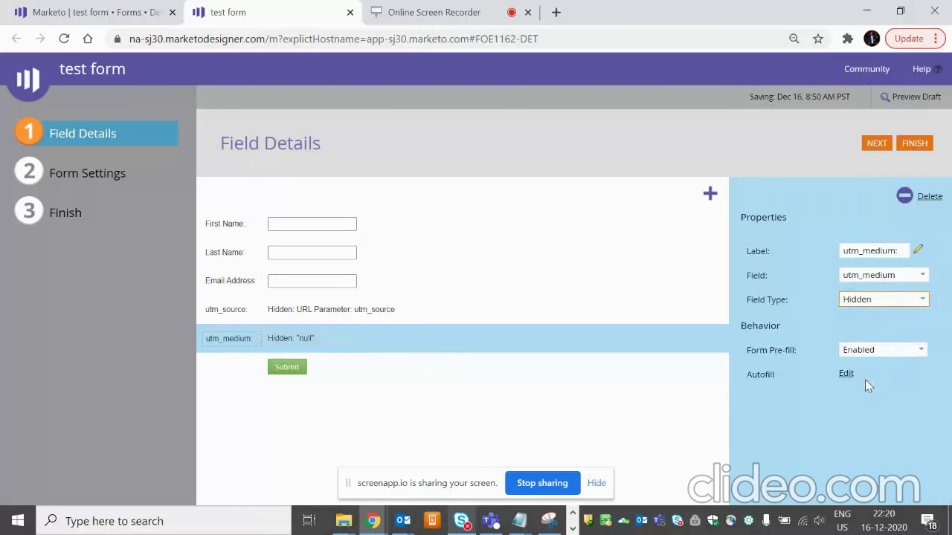
Step: Autofill utm_medium from the URL parameter utm_medium and save it
click(846, 374)
click(587, 242)
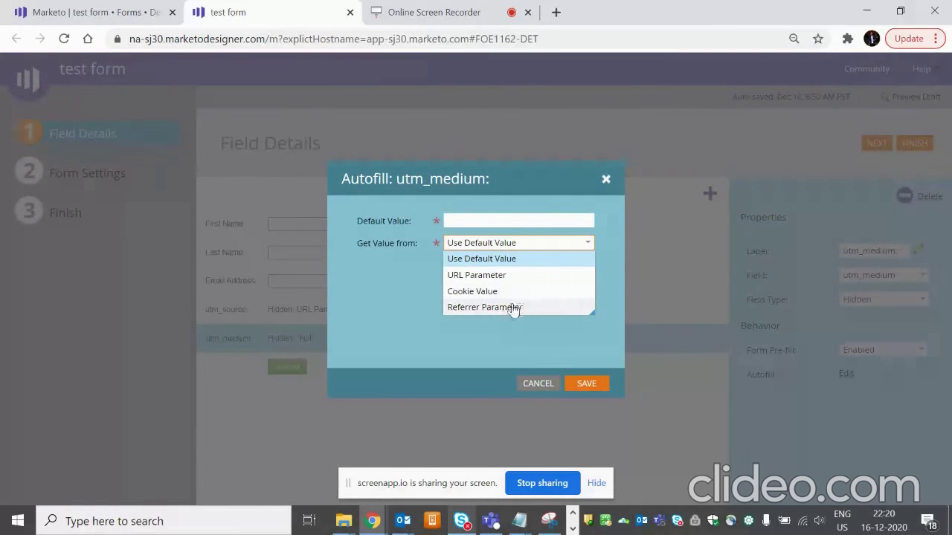
click(504, 277)
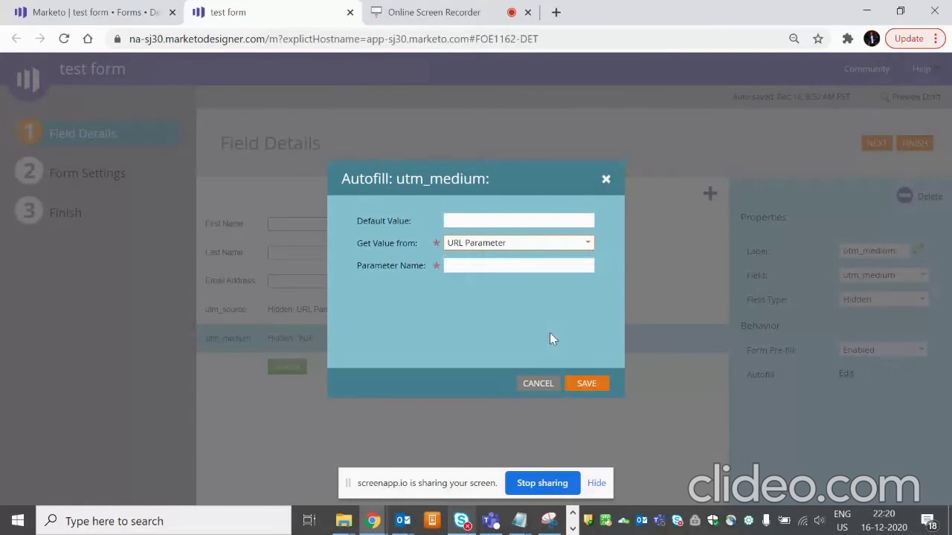
click(494, 266)
text(utm)
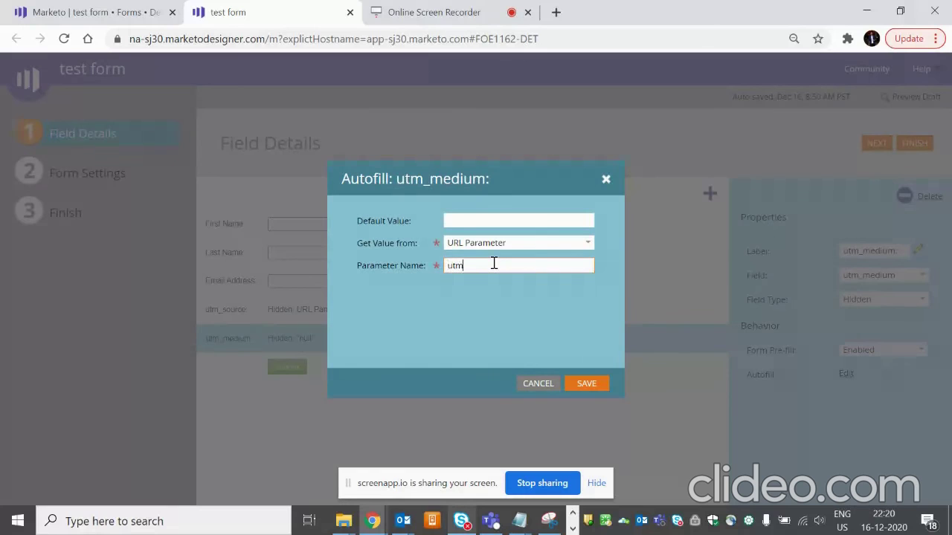
text(_med)
text(ium)
click(584, 384)
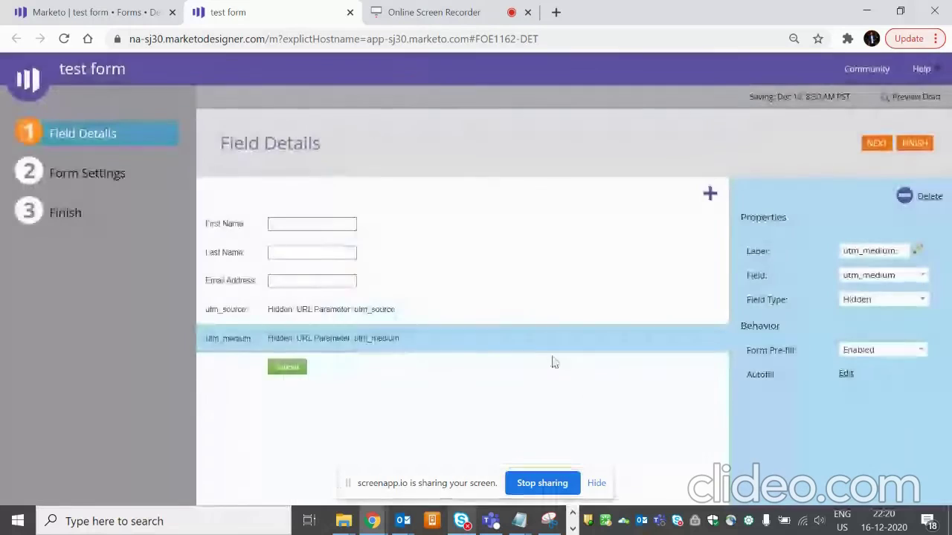
click(909, 96)
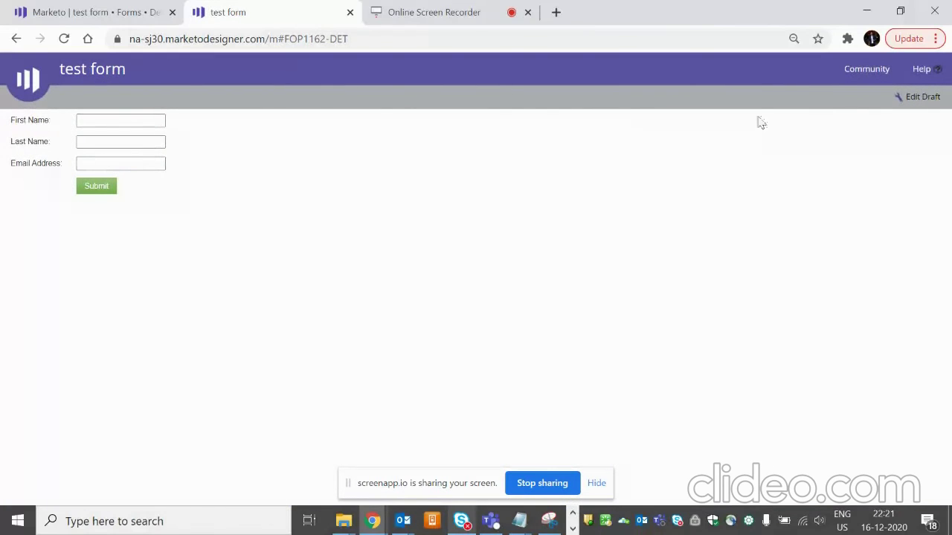
Step: Finish and approve the test form, then select the documentation page's URL
click(910, 99)
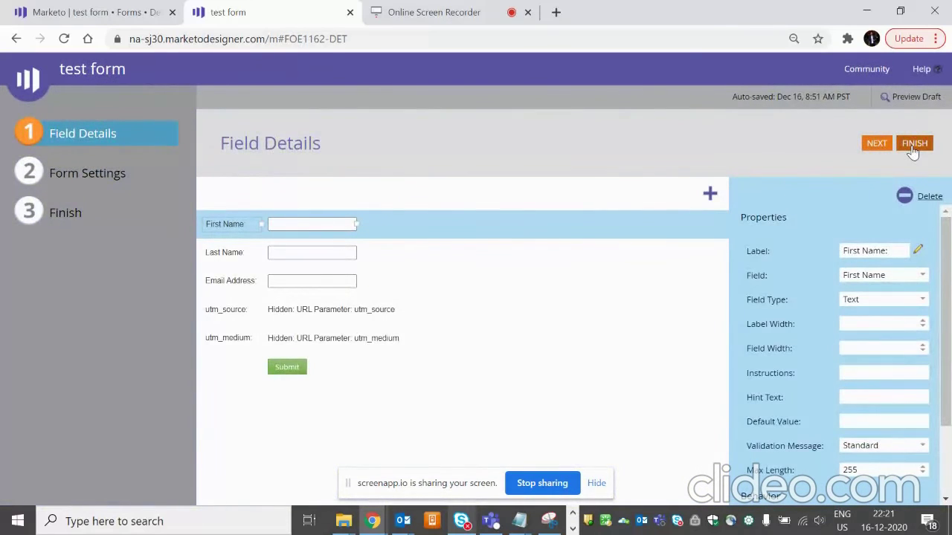
click(914, 144)
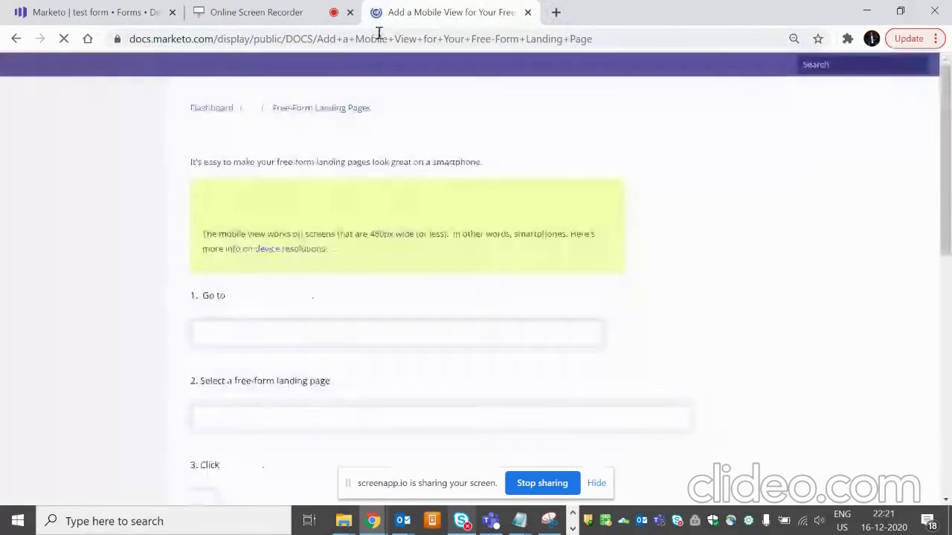
click(379, 37)
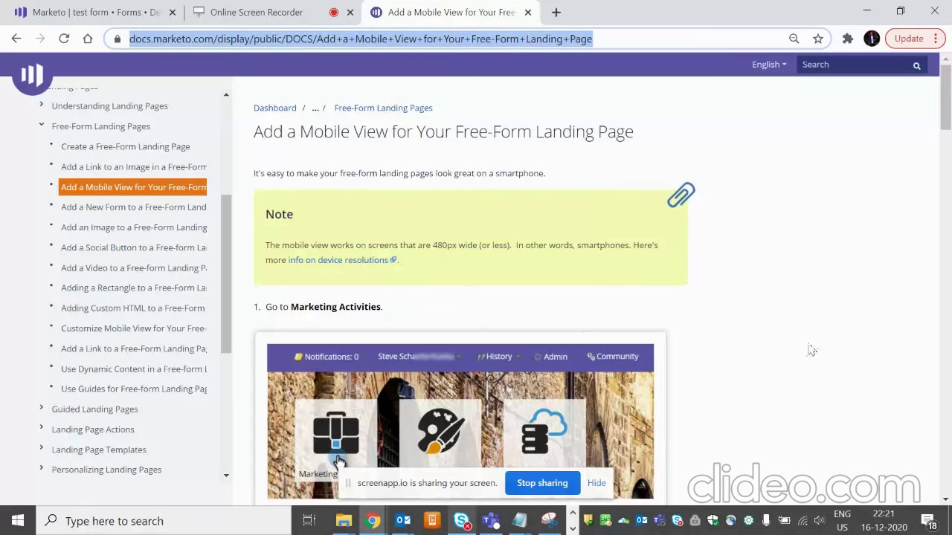
Step: Switch to Notepad and select all of its existing text
key(alt+Tab)
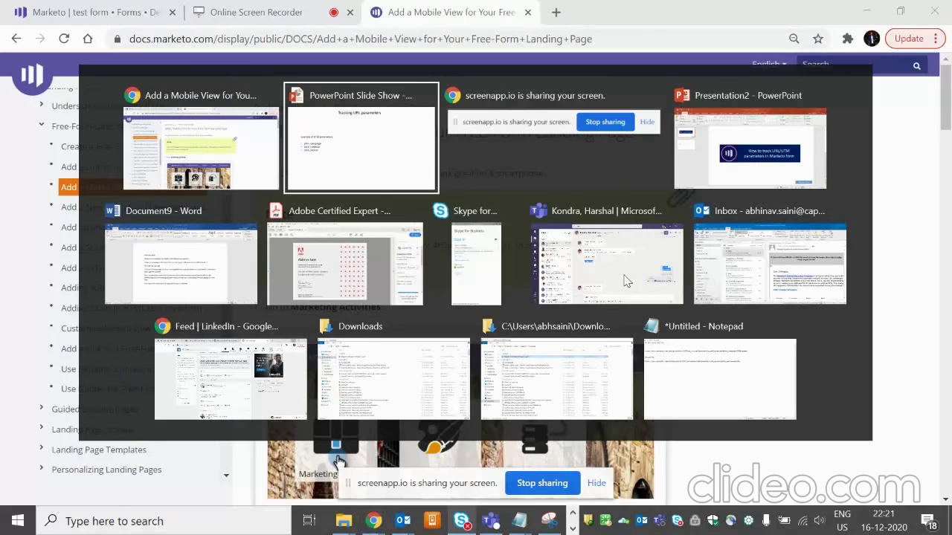
key(alt+Tab)
key(alt+Tab)
key(alt+Tab)
key(alt+Tab)
key(alt+Tab)
key(alt+Tab)
key(alt+Tab)
key(alt+Tab)
key(alt+Tab)
key(alt+Tab)
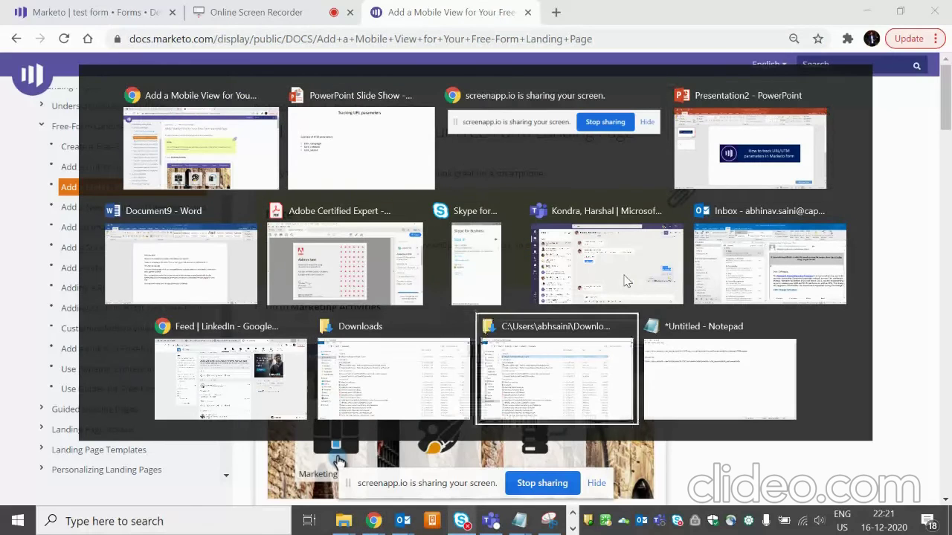
key(alt+Tab)
key(ctrl+a)
Step: Replace Notepad's text with the docs URL plus ?utm_source=facebook&utm_medium=marketo&utm_campaign=2020newyear
key(Delete)
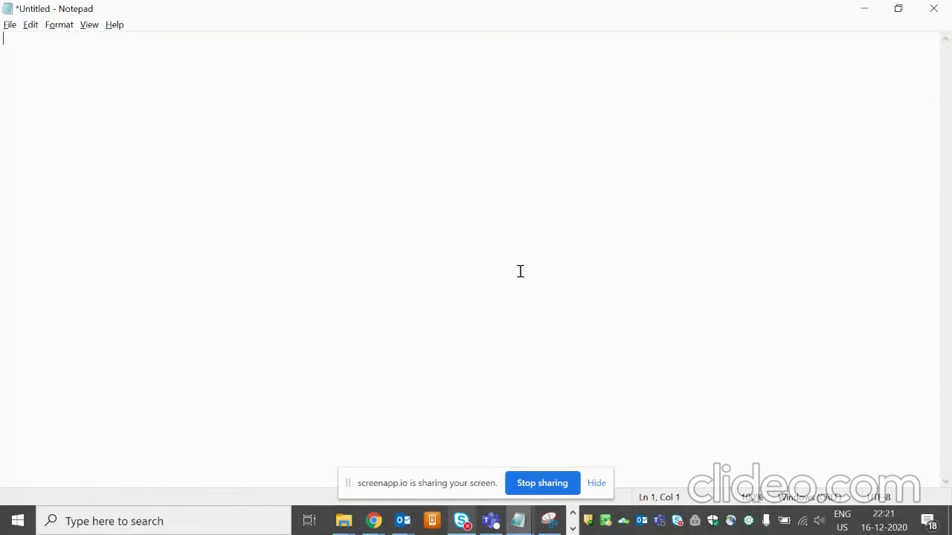
text(https://docs.marketo.com/display/public/DOCS/Add+a+Mobile+View+for+Your+Free-Form+Landing+Page)
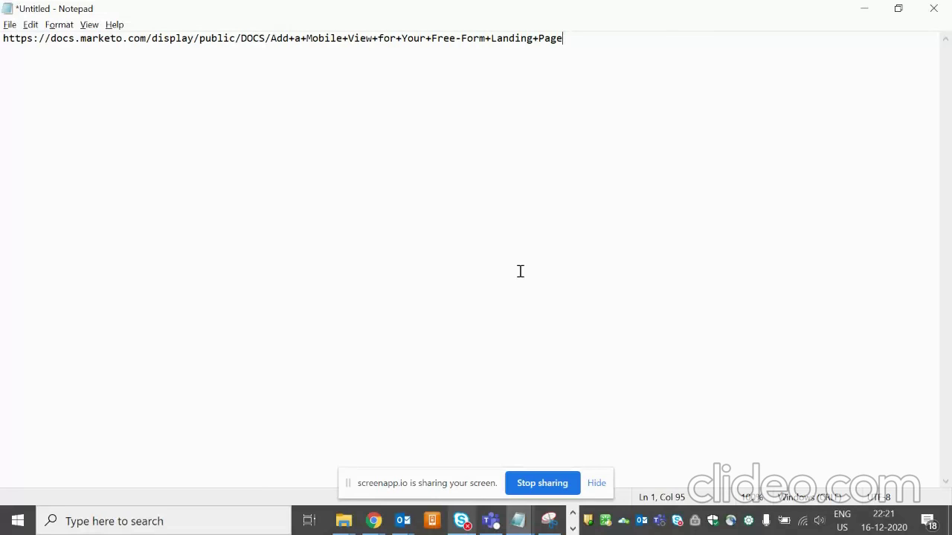
text(?)
text(utm_)
text(source=)
text(face)
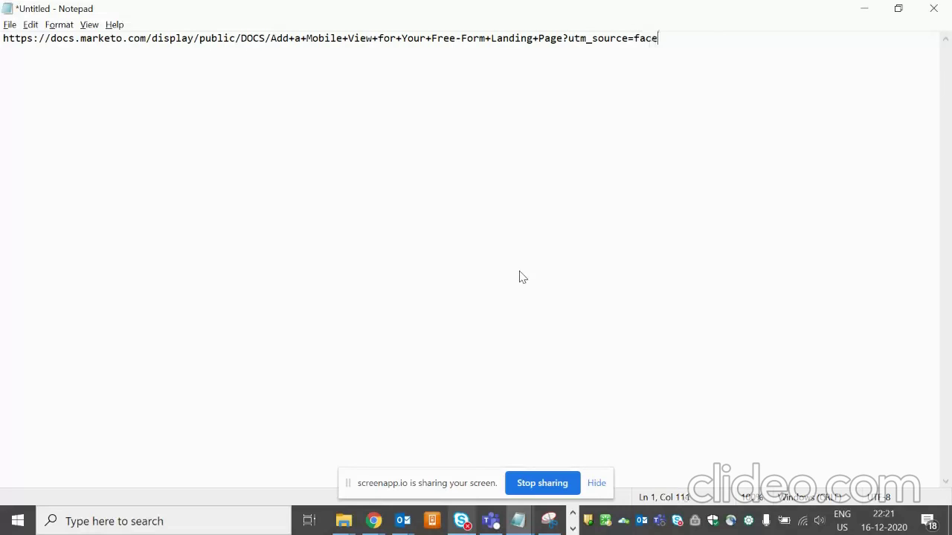
text(book)
text(&utm)
text(_medium)
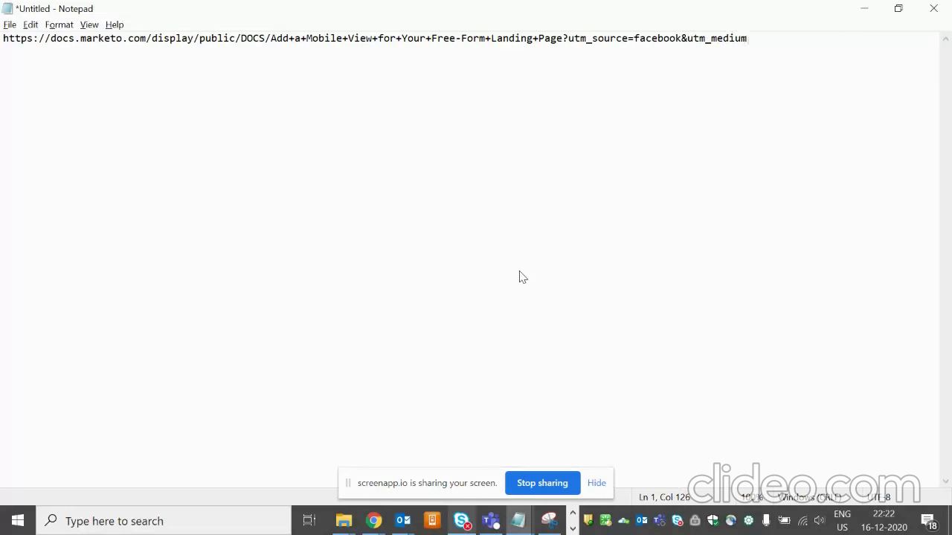
text(=)
text(m)
text(arketo)
text(&)
text(utm_)
text(campai)
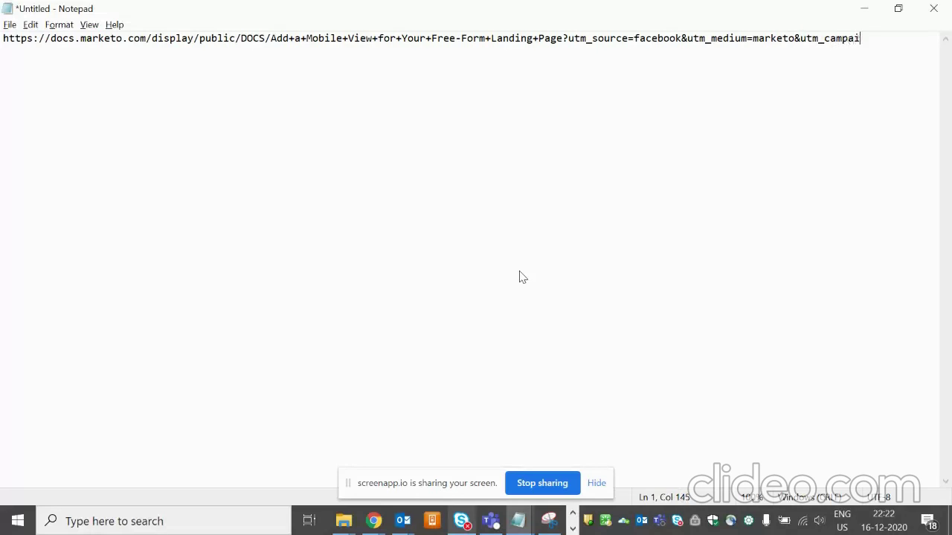
text(gn=2020)
text(newy)
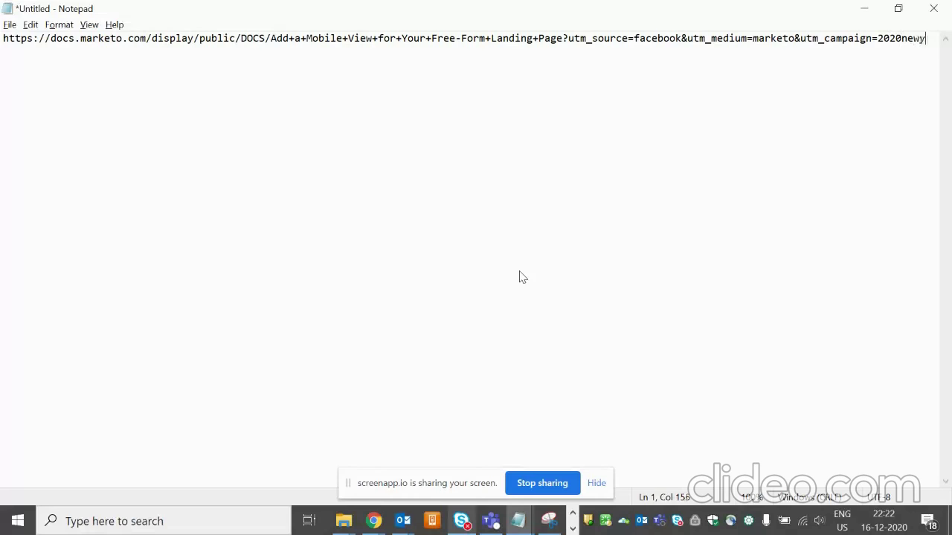
text(ear)
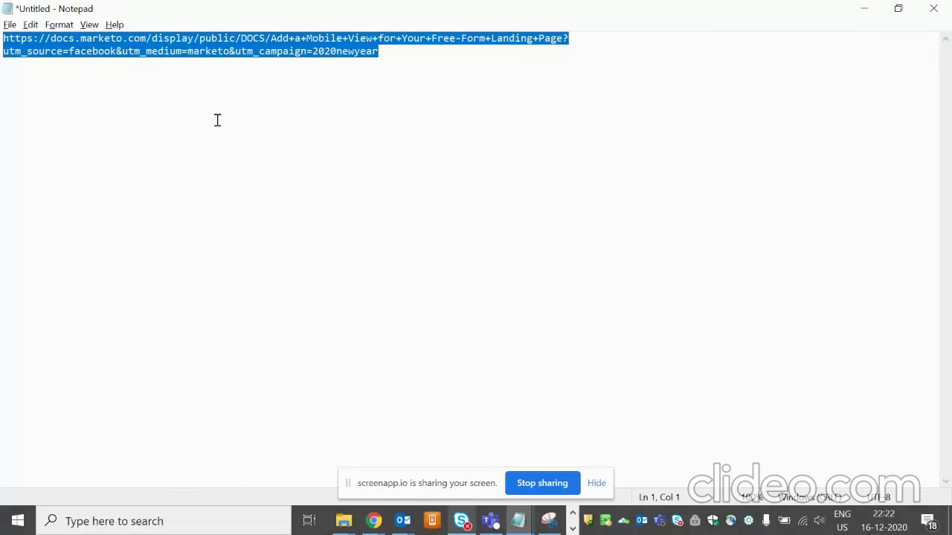
click(117, 52)
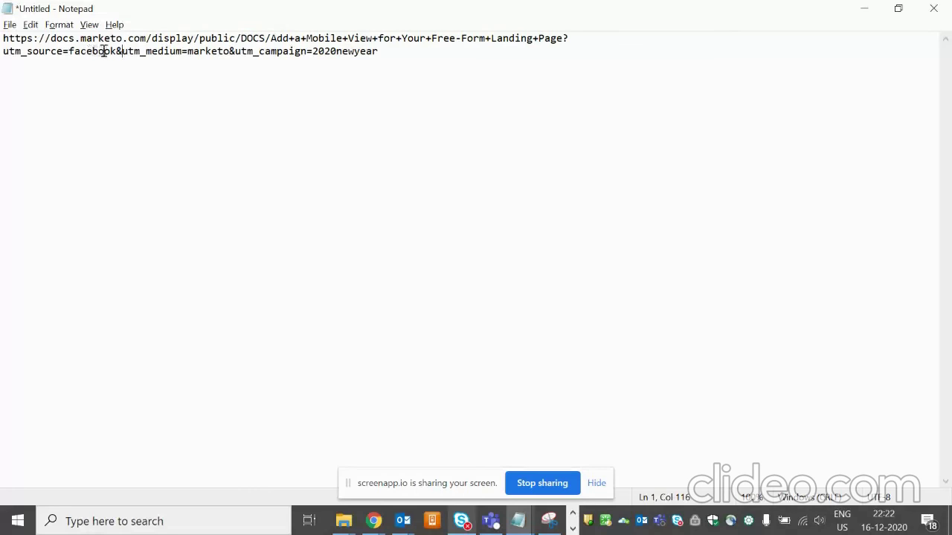
drag(116, 52, 70, 53)
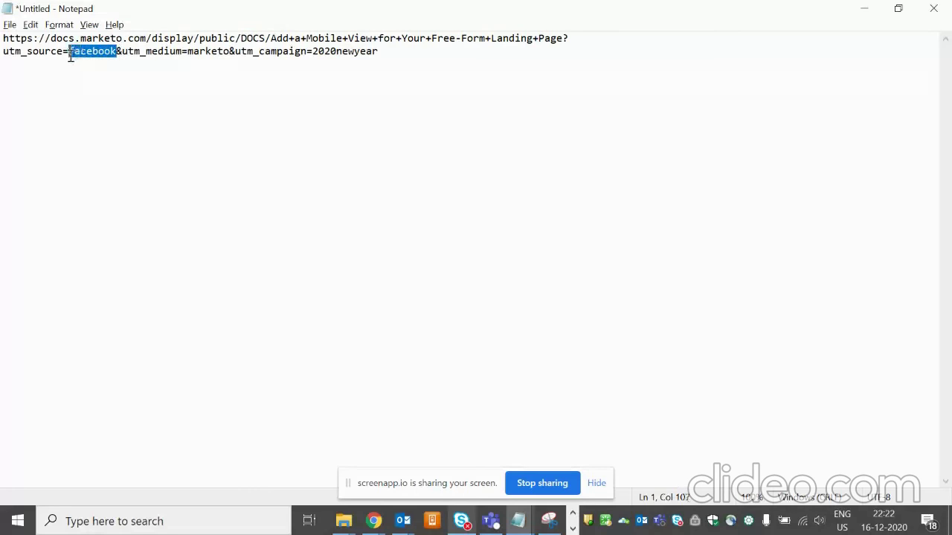